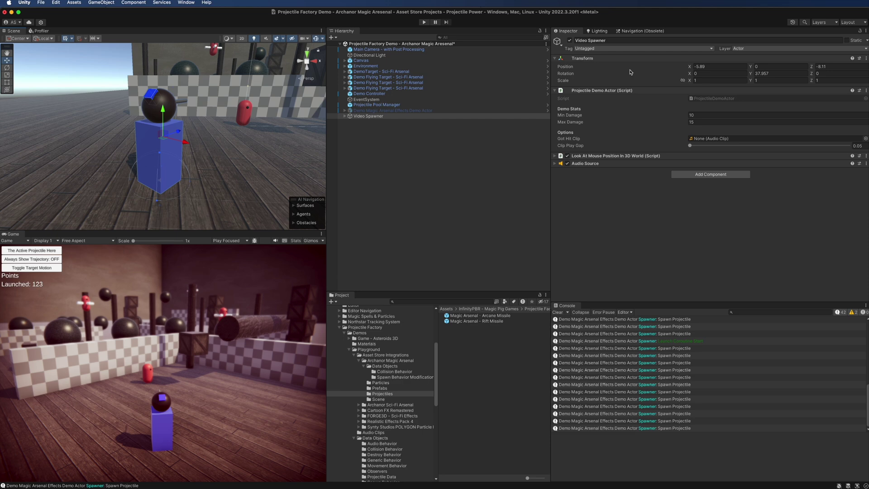
Add a Projectile Spawner component to Video Spawner.
left_click(716, 174)
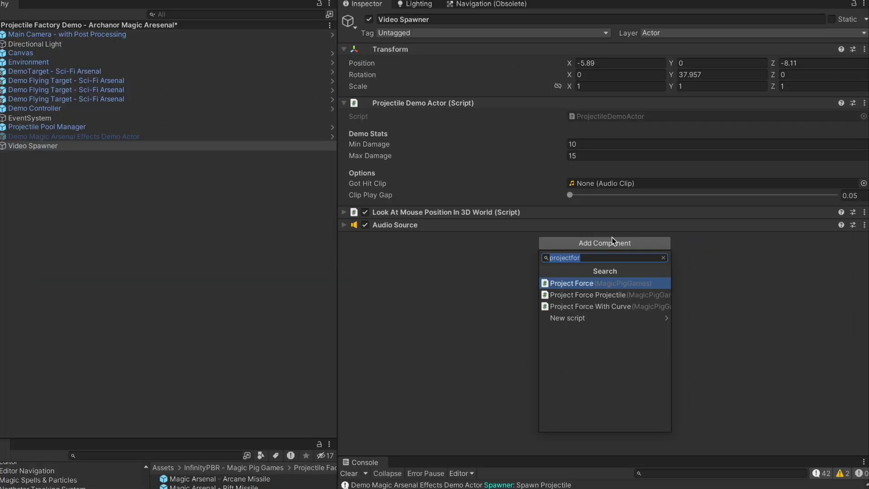
type("projectile")
left_click(599, 283)
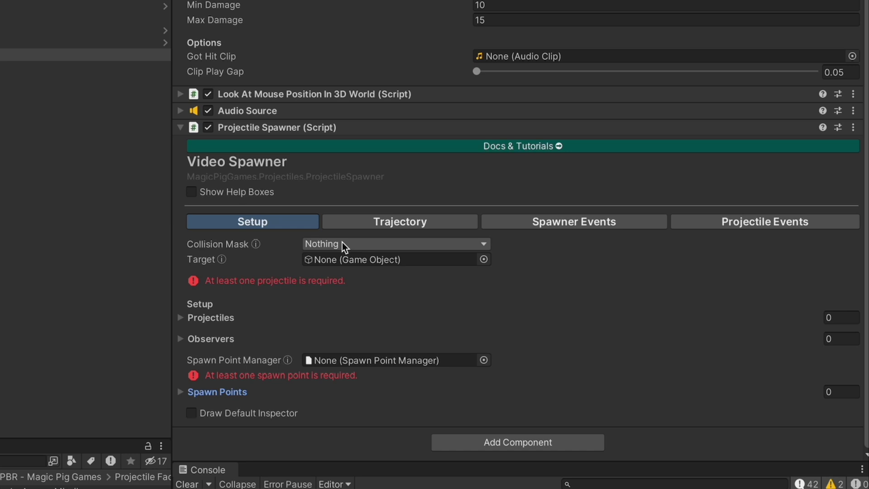
Set the spawner's Collision Mask to the Default and Actor layers.
left_click(342, 244)
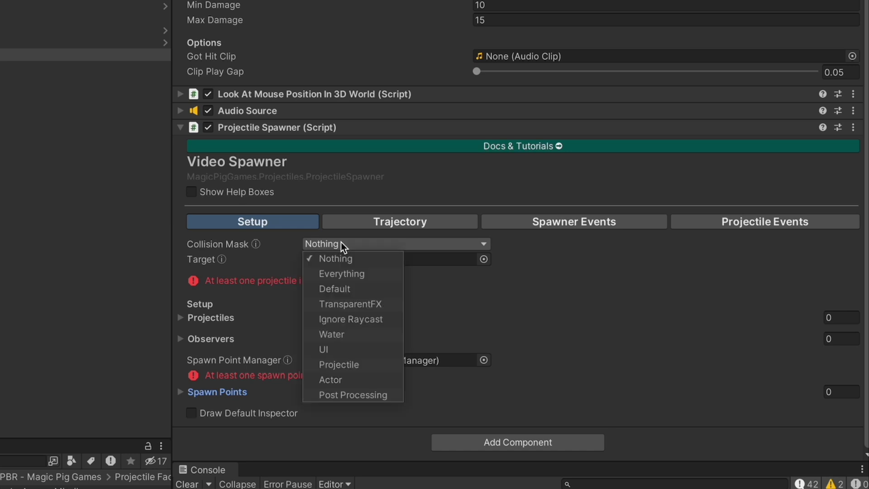
left_click(354, 287)
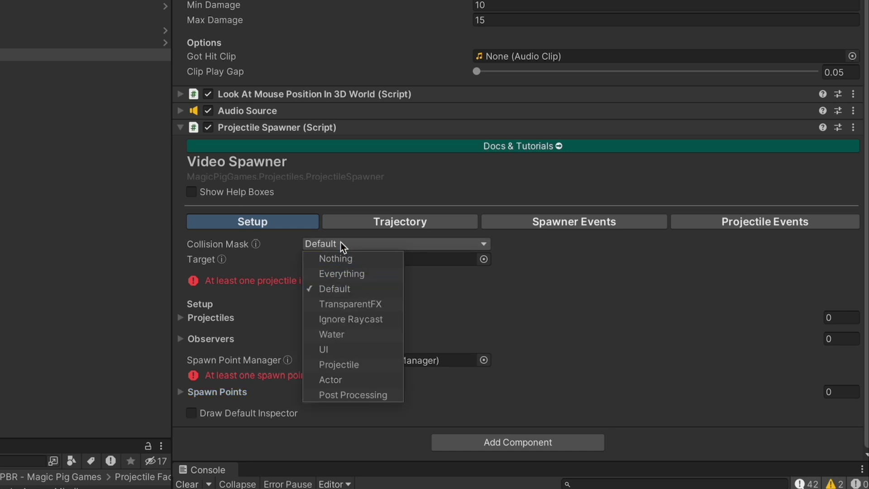
left_click(355, 384)
left_click(612, 278)
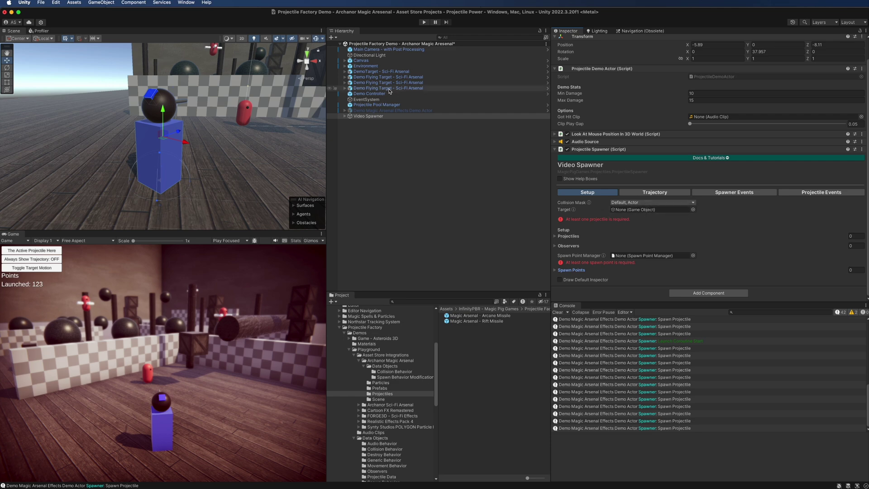
Target DemoTarget - Sci-Fi Arsenal and add Arcane Missile and Rift Missile to Projectiles.
left_click_drag(374, 73, 635, 210)
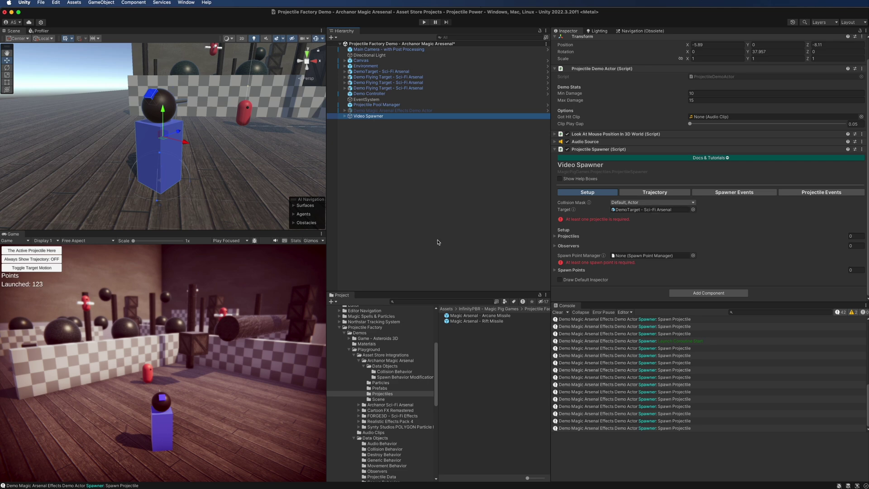
left_click(561, 236)
left_click_drag(491, 317, 567, 237)
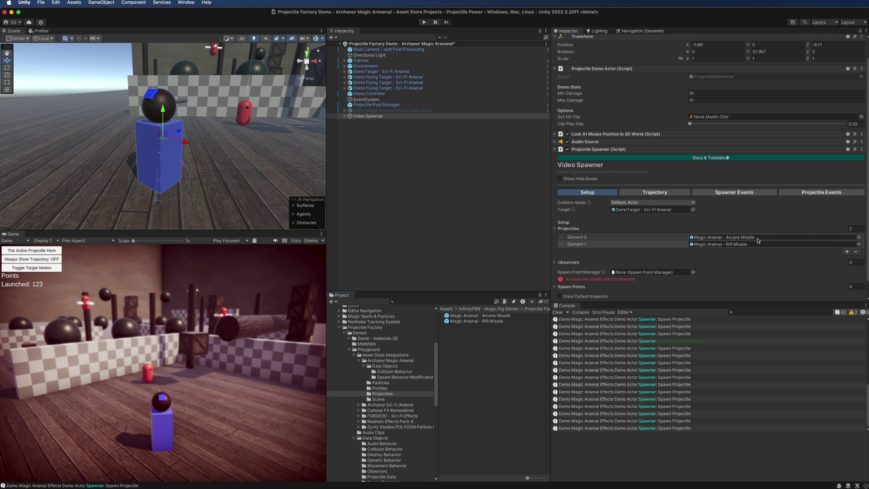
Add spawn point Element 0 with Spawn Point, Sphere - Turns Horizontal and Tilting Cube transforms.
left_click(584, 229)
left_click(556, 271)
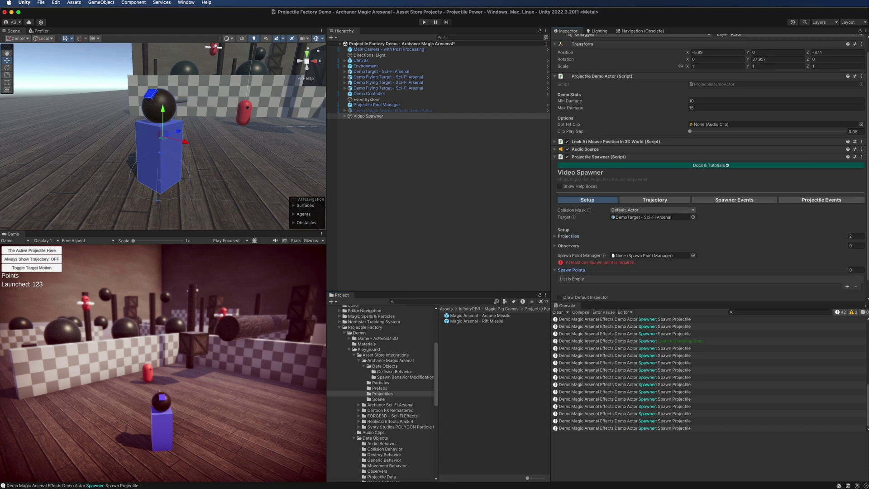
left_click(847, 286)
scroll(649, 245, "down", 1)
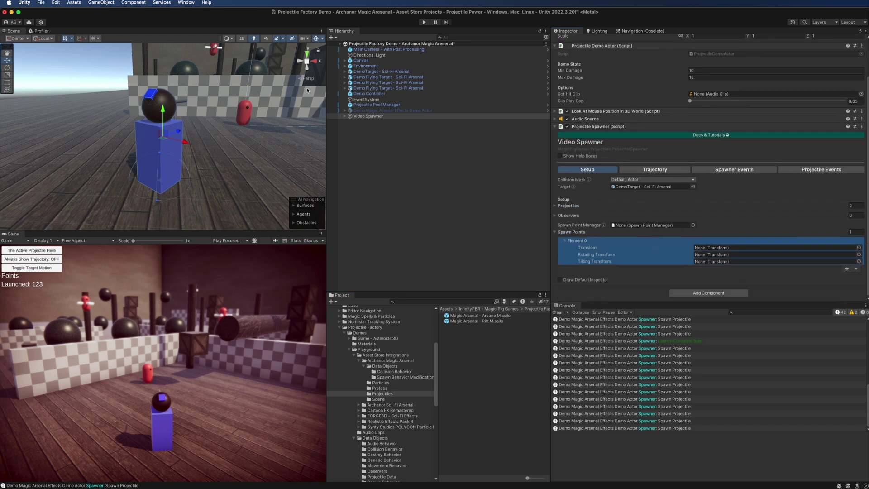
left_click(345, 116)
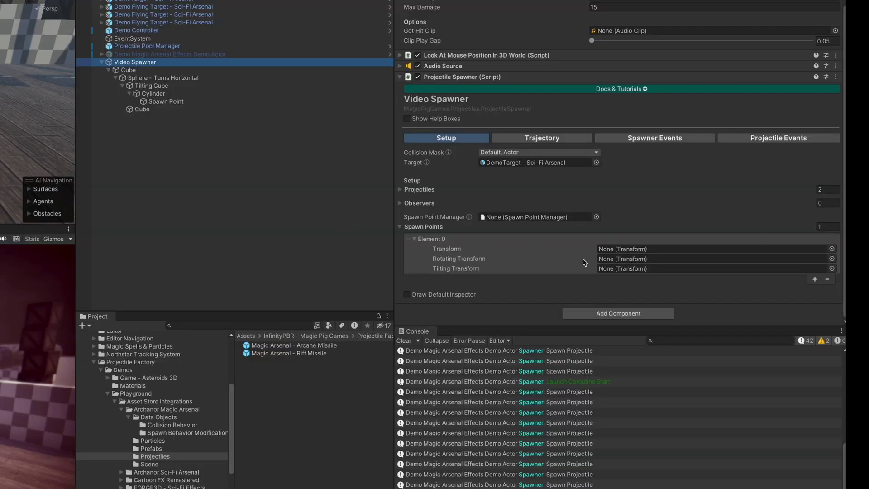
left_click_drag(166, 102, 629, 249)
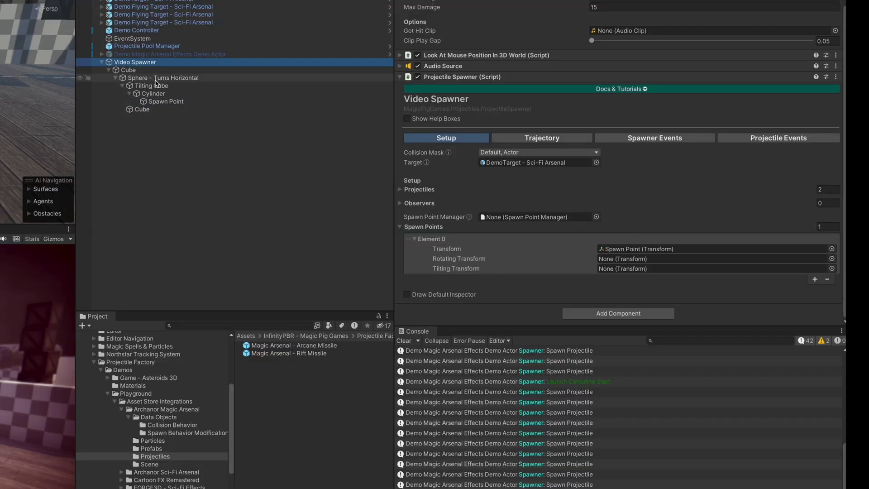
left_click_drag(147, 78, 620, 263)
left_click_drag(151, 85, 602, 267)
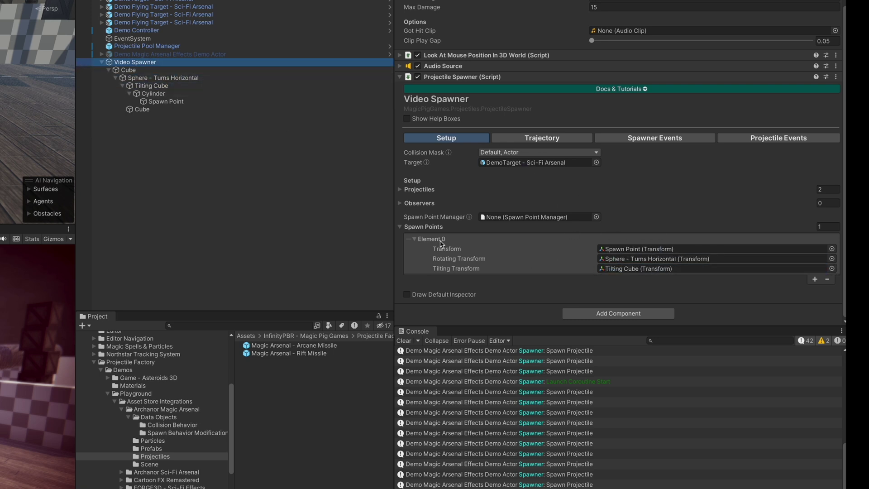
mouse_move(442, 244)
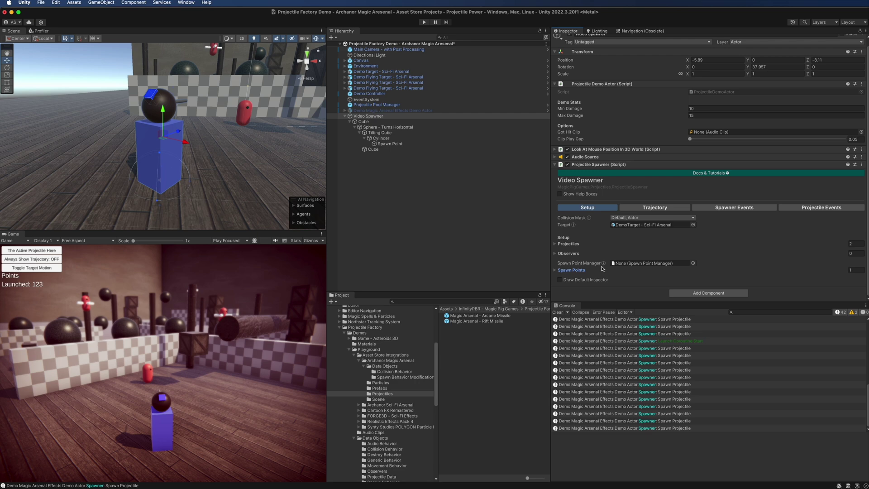
Leave Spawn Point Manager empty and select the Demo Controller object.
left_click(693, 263)
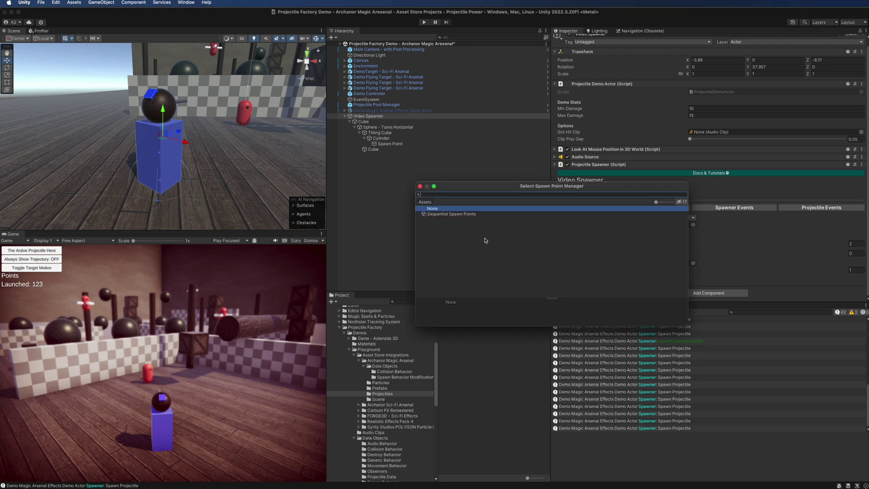
left_click(420, 187)
mouse_move(736, 243)
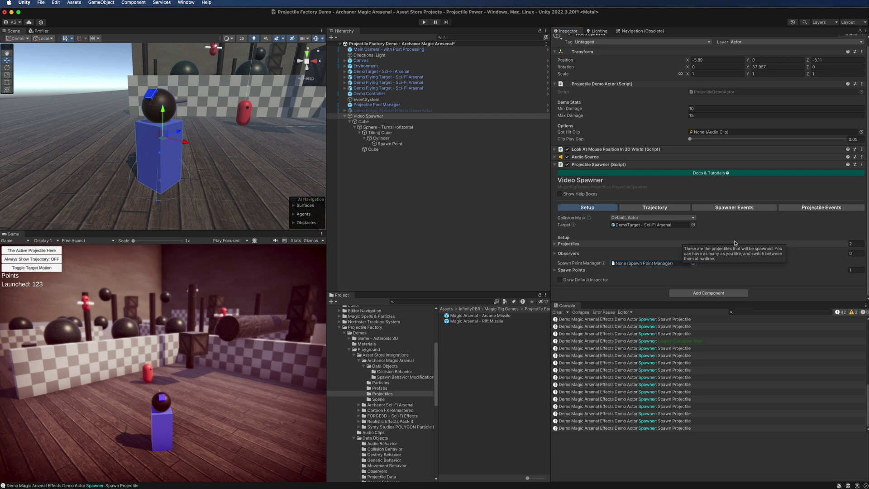
left_click(374, 94)
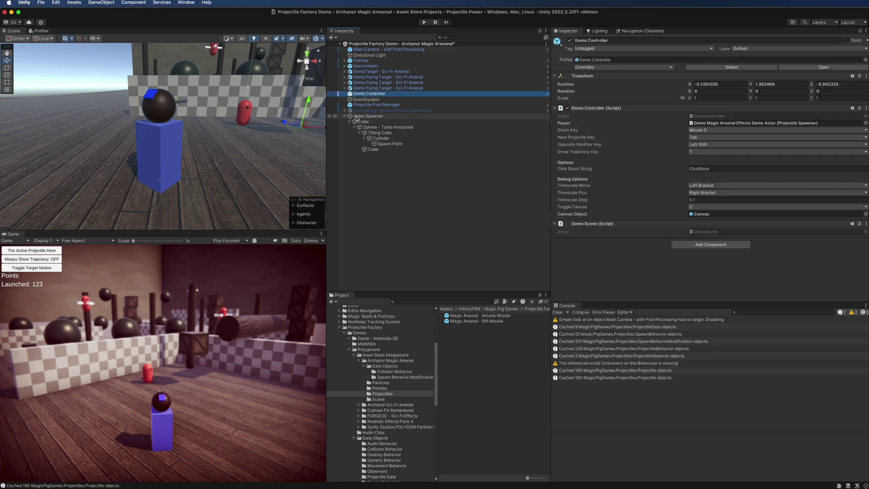
Assign Video Spawner as Demo Controller's Player and play the scene.
left_click_drag(746, 92, 743, 123)
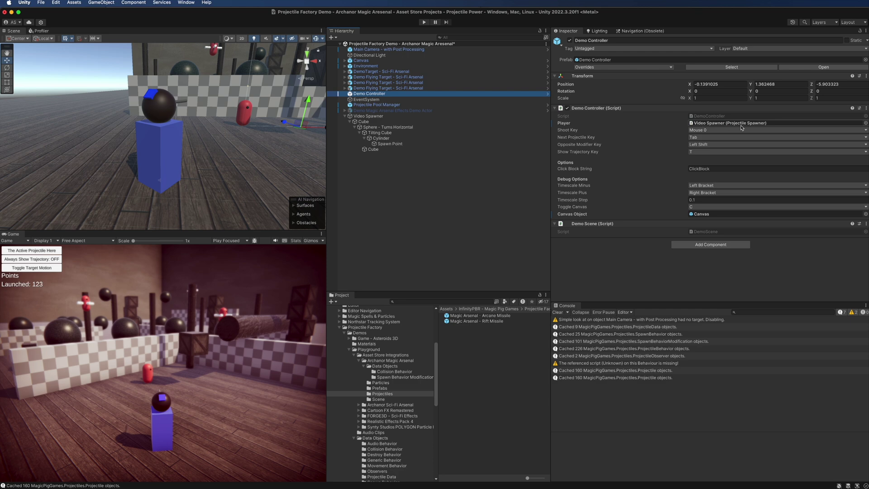
left_click(423, 22)
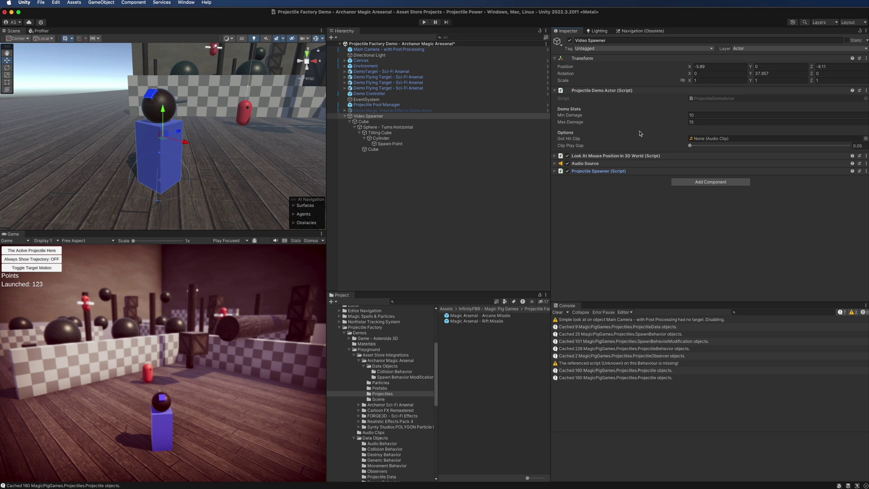
Wire On Launch to Video Spawner's AddProjectileLaunched and link Projectiles Launched to Video Spawner.
left_click(679, 171)
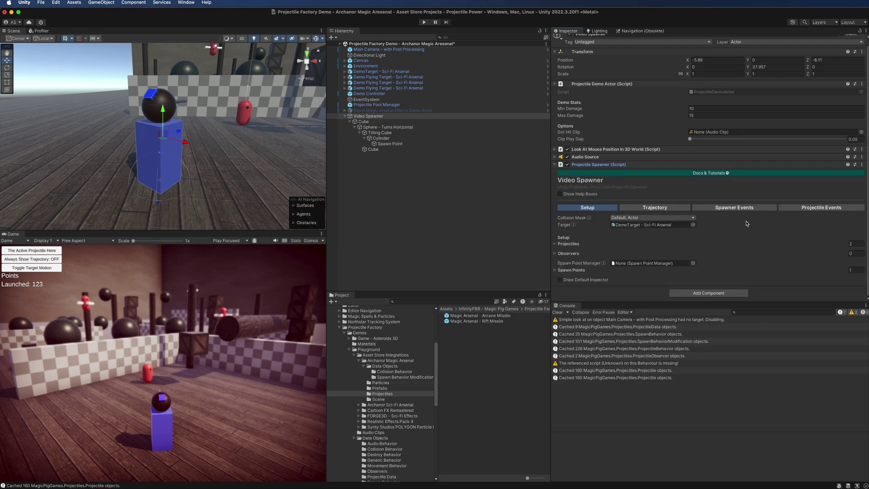
left_click(818, 208)
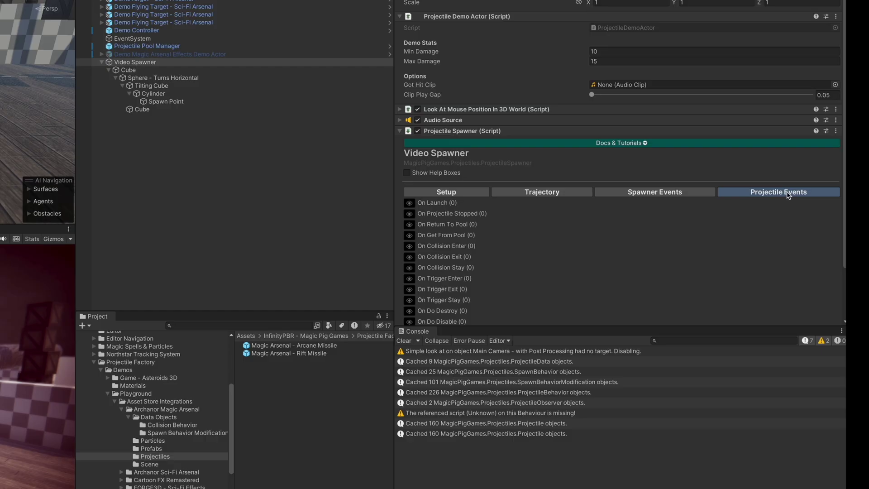
scroll(758, 193, "down", 3)
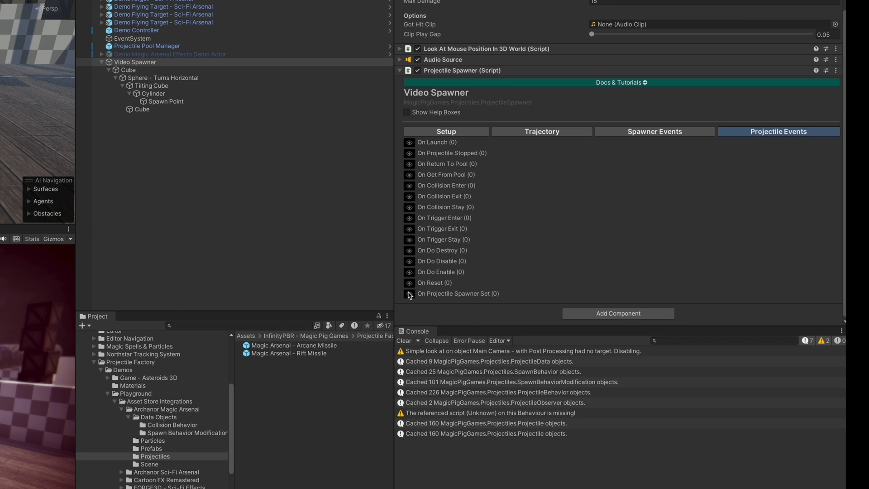
left_click(410, 143)
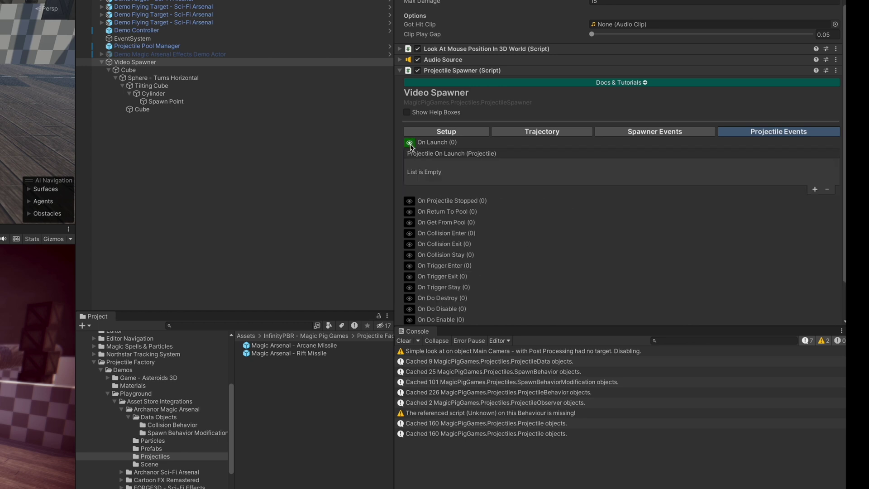
left_click(815, 191)
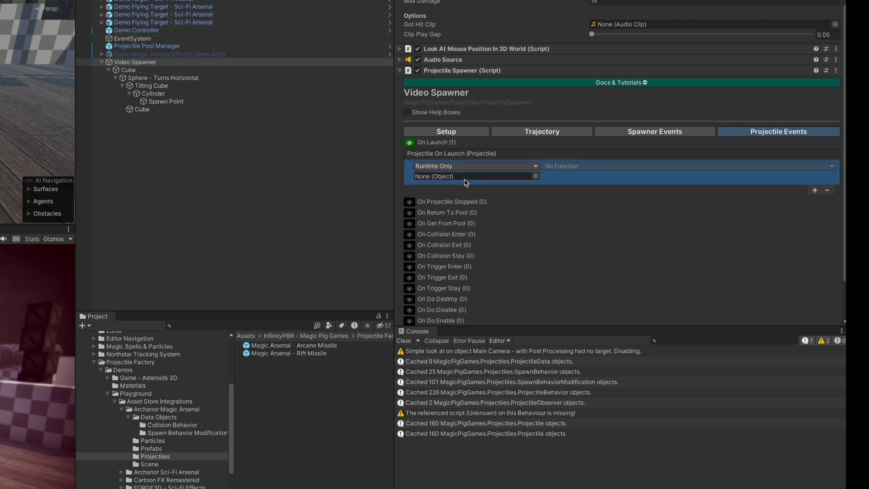
left_click_drag(135, 62, 439, 178)
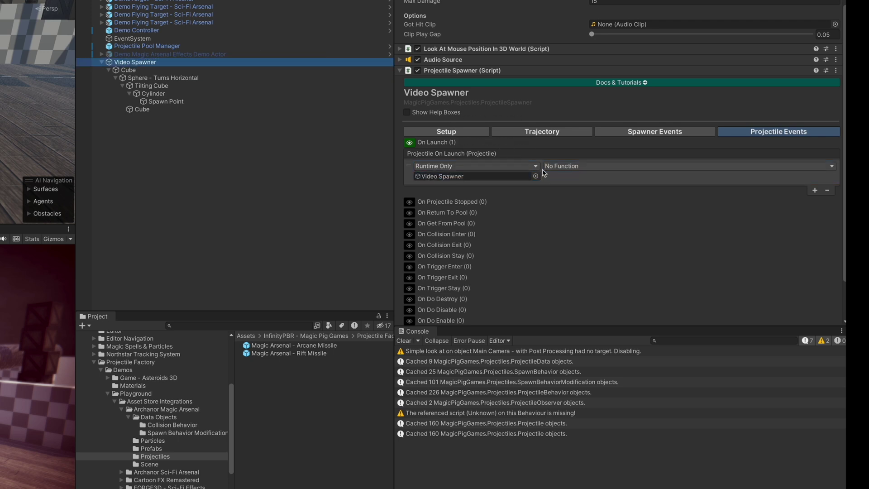
left_click(568, 169)
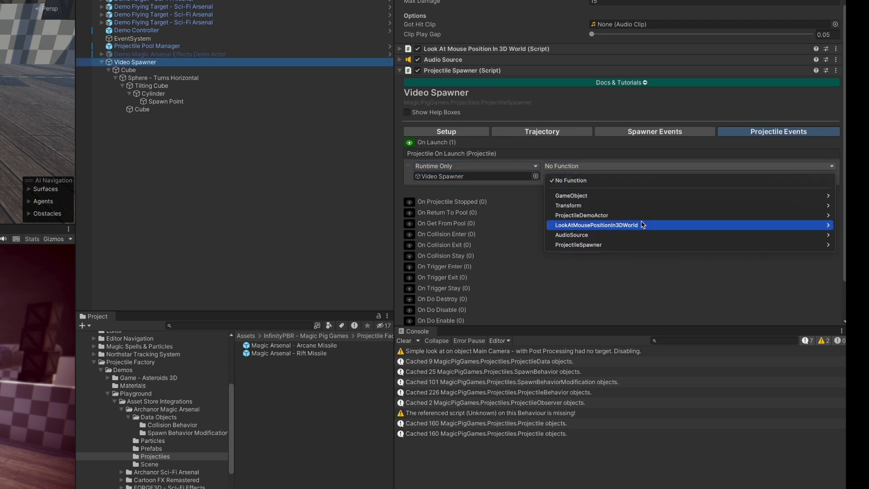
mouse_move(610, 217)
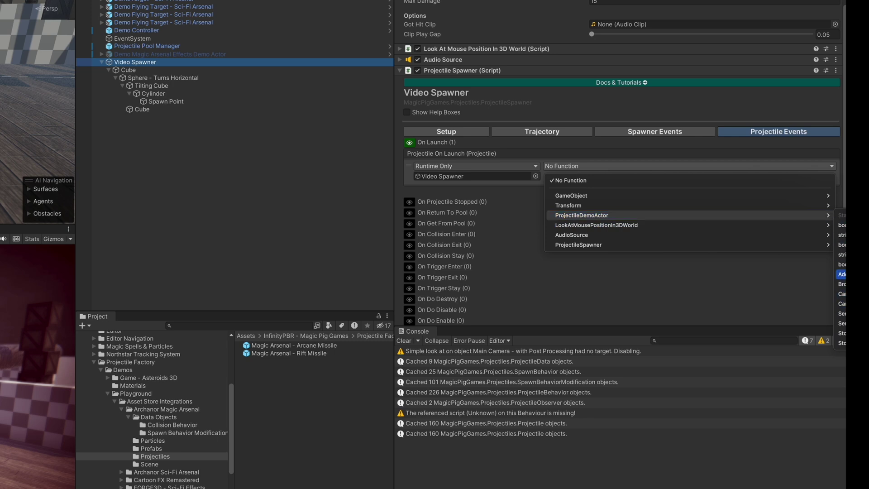
left_click(842, 274)
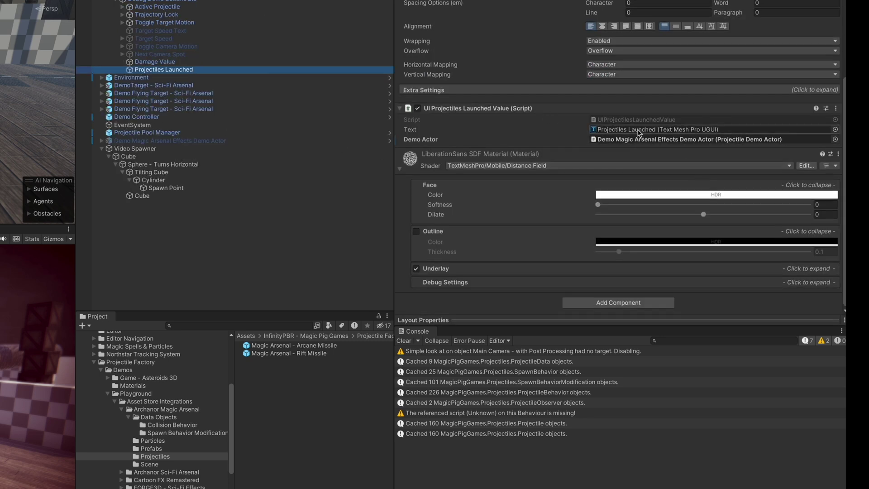
left_click_drag(131, 151, 636, 142)
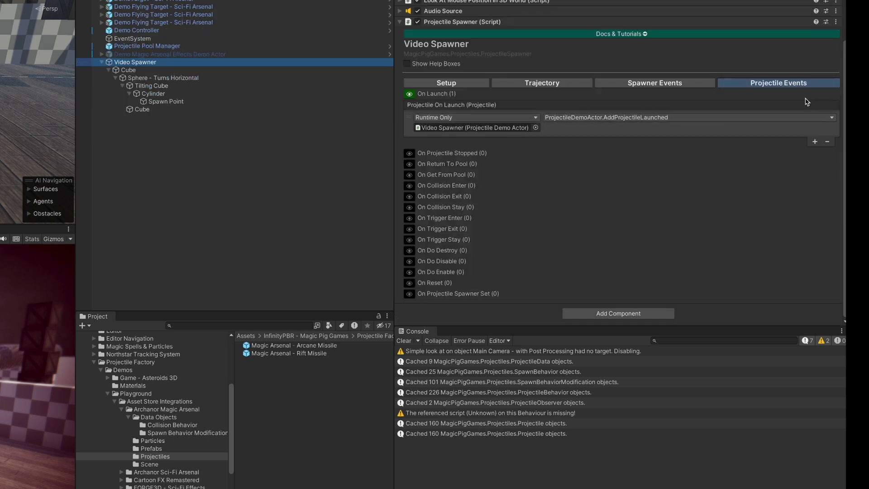
left_click(679, 85)
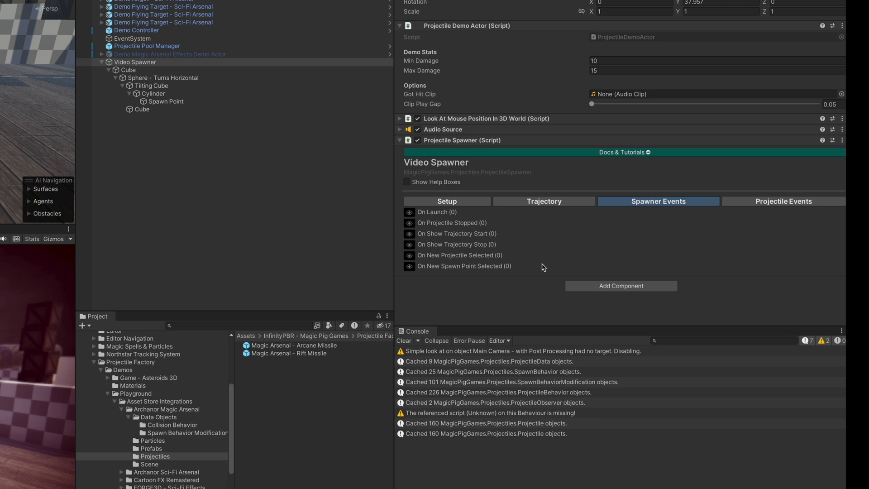
Expand the empty Observers foldout in the Projectile Spawner's Setup settings.
left_click(783, 202)
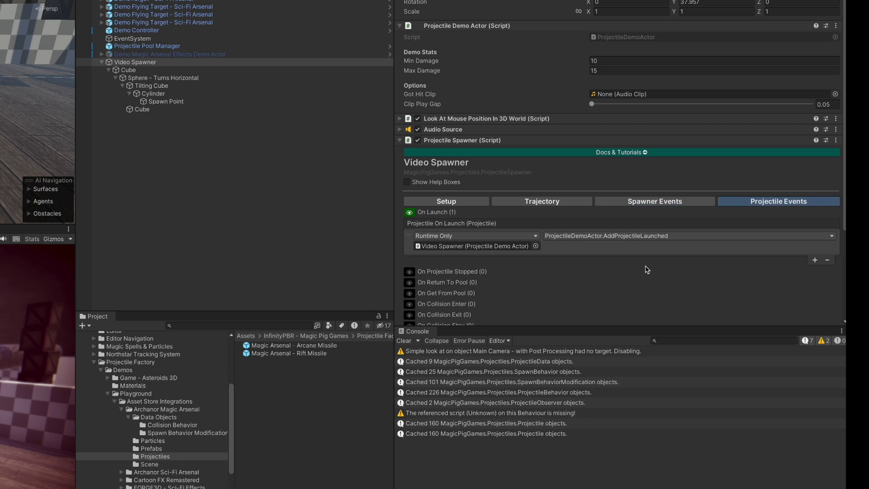
scroll(598, 270, "down", 5)
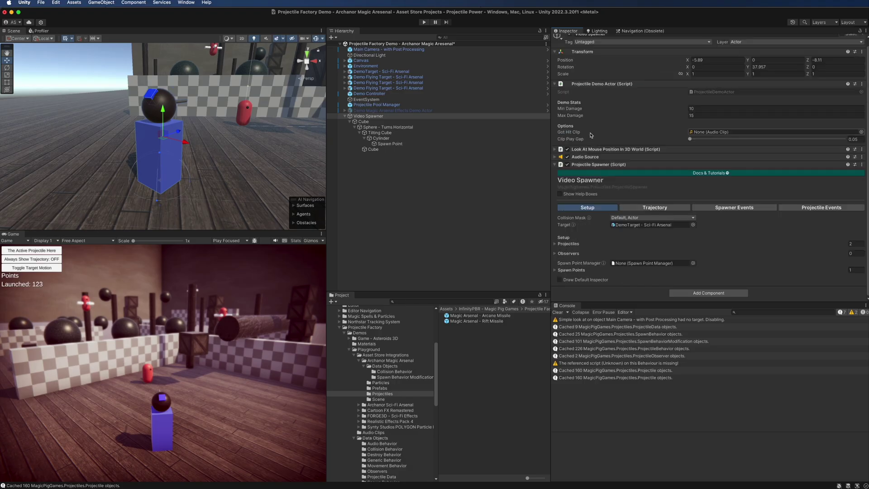
left_click(555, 254)
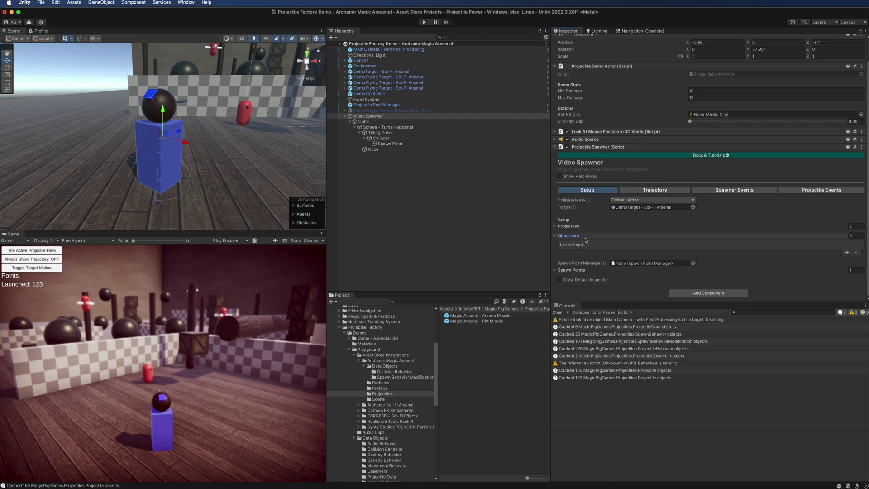
Add Demo Actor Observer as an entry in the Observers list.
mouse_move(585, 240)
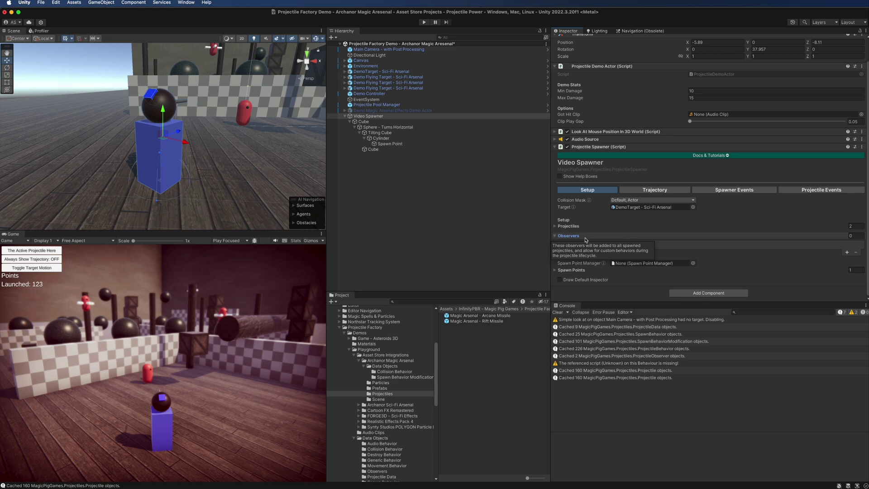
left_click(845, 253)
left_click(861, 245)
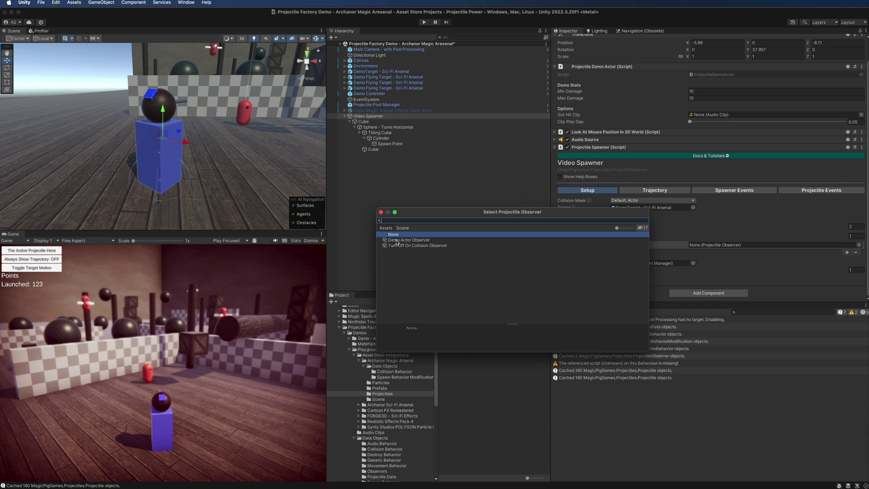
left_click(396, 240)
left_click(381, 212)
Open the Demo Actor Observer asset's SpawnerIsActorDamageObserver script in Rider.
left_click(814, 245)
left_click(465, 316)
double_click(715, 101)
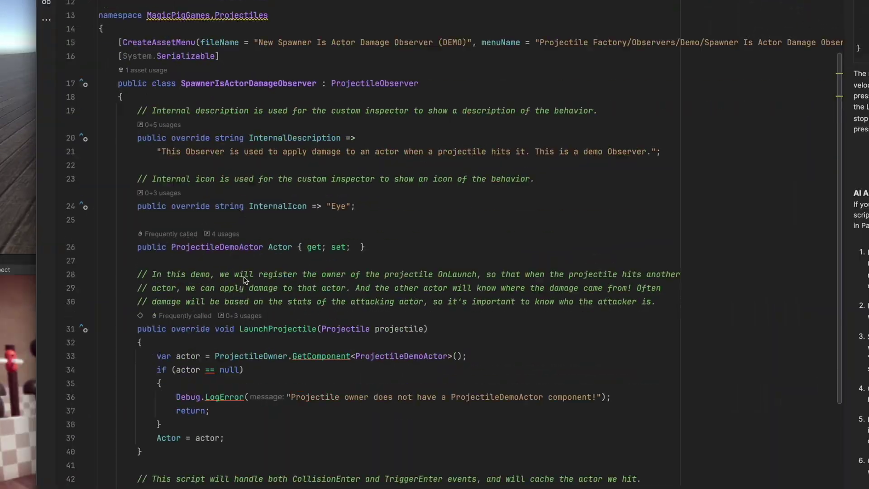
scroll(161, 61, "down", 8)
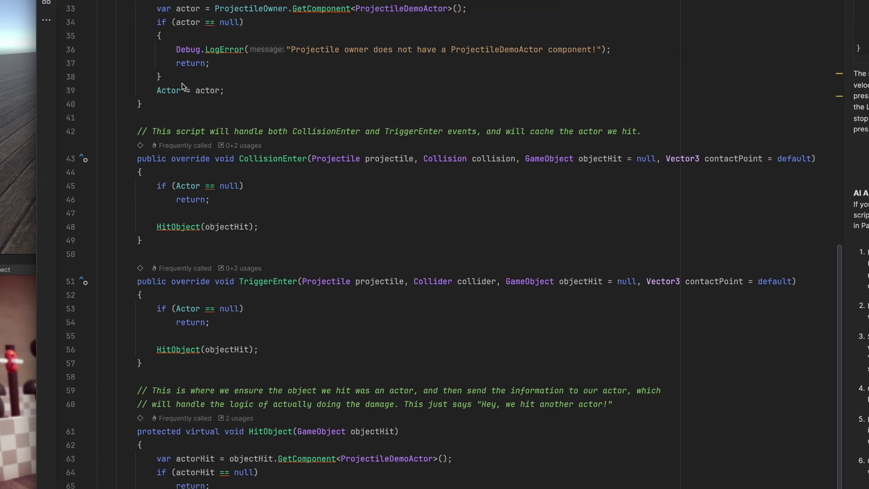
Review SpawnerIsActorDamageObserver.cs, select line 63's hit-actor lookup, then play the Unity scene.
scroll(256, 96, "down", 1)
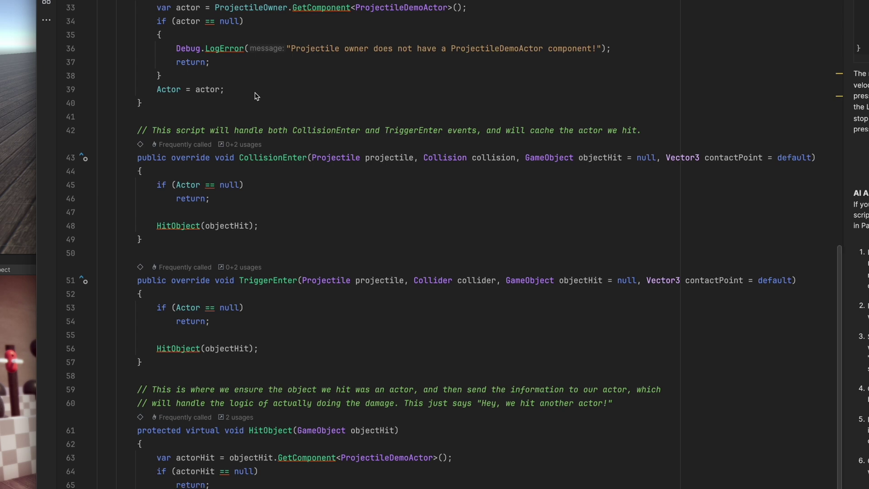
scroll(256, 96, "down", 1)
scroll(256, 96, "up", 2)
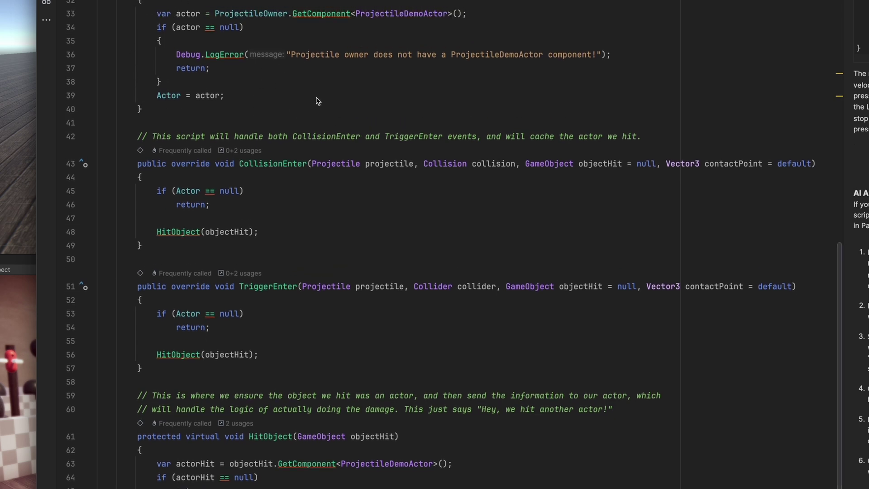
scroll(287, 96, "down", 2)
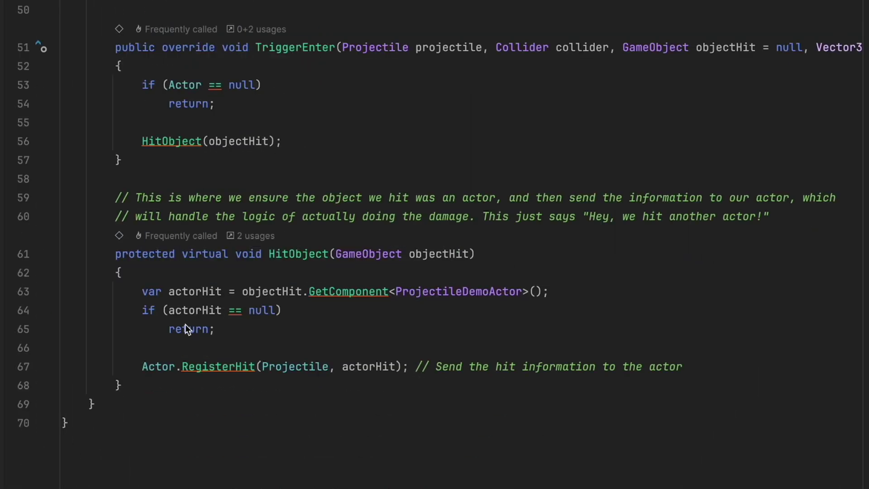
left_click_drag(141, 296, 346, 290)
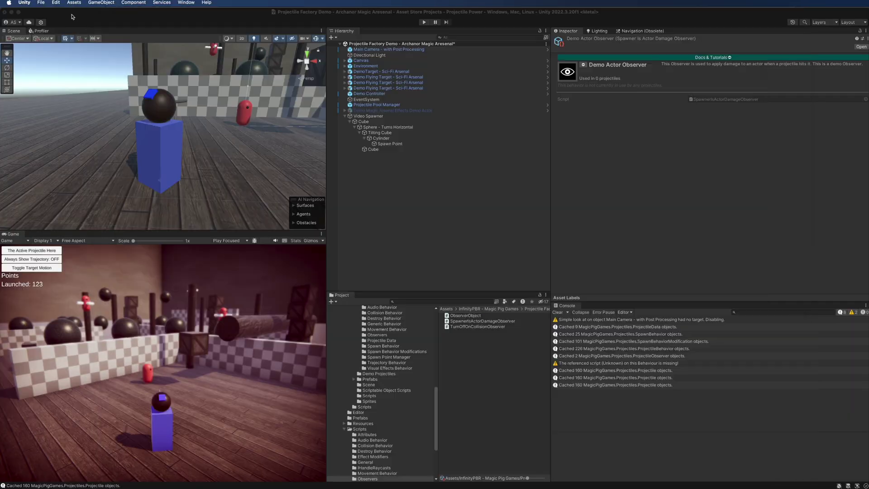
key("super+Tab")
left_click(424, 22)
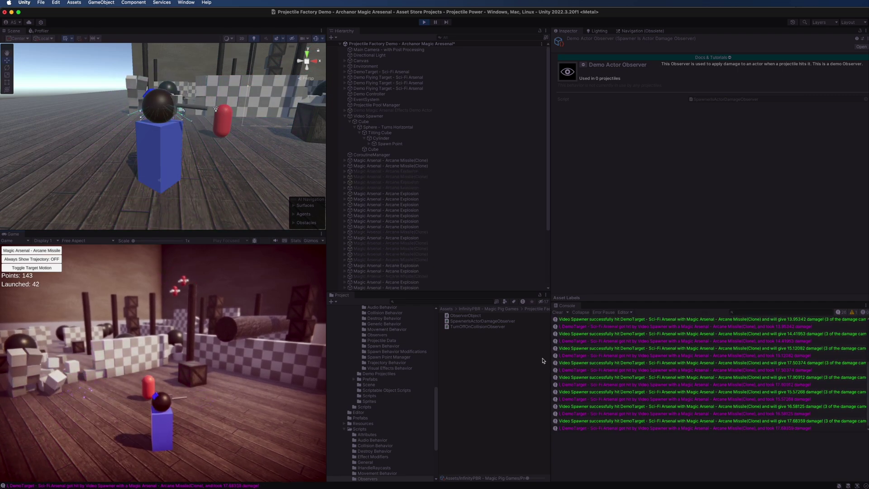
Open ProjectileDemoActor.cs at GotHit from a DemoTarget damage Console entry.
double_click(621, 356)
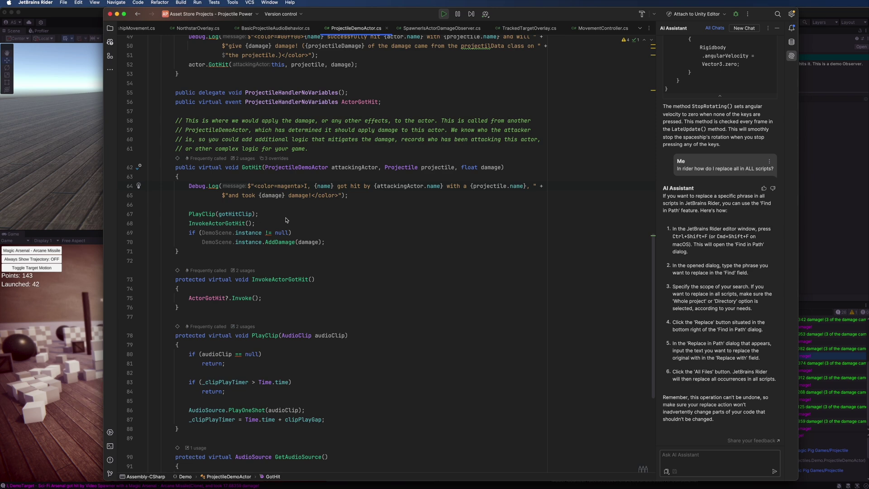
Highlight the GotHit damage method, lines 62–71, in Rider.
left_click_drag(175, 167, 189, 260)
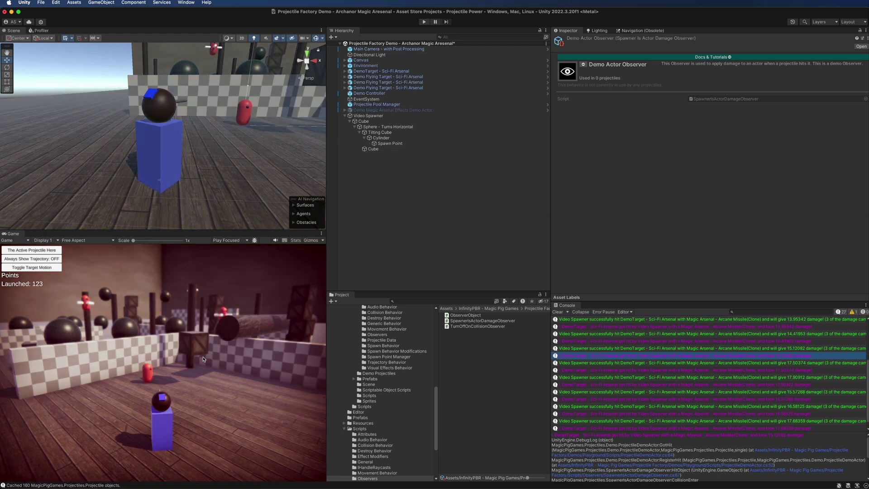
Show Video Spawner's Projectile Spawner with its Arcane Missile and Rift Missile projectiles expanded.
left_click(383, 117)
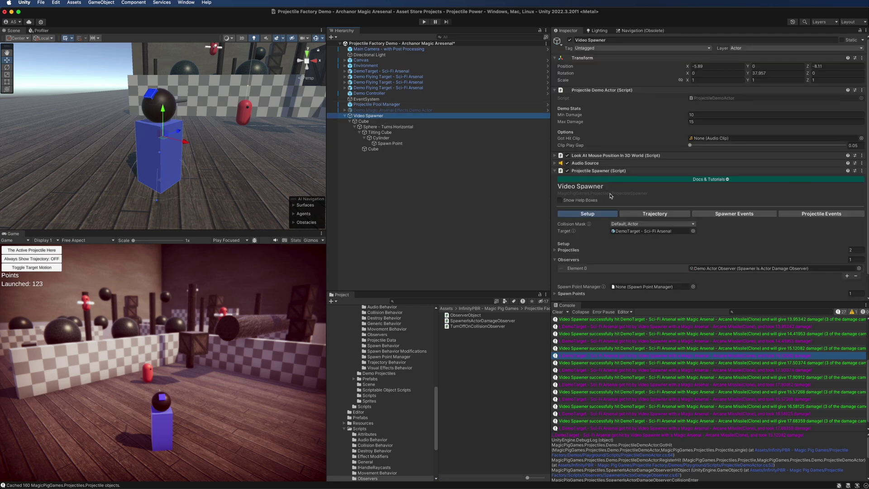
scroll(610, 196, "down", 1)
left_click(747, 226)
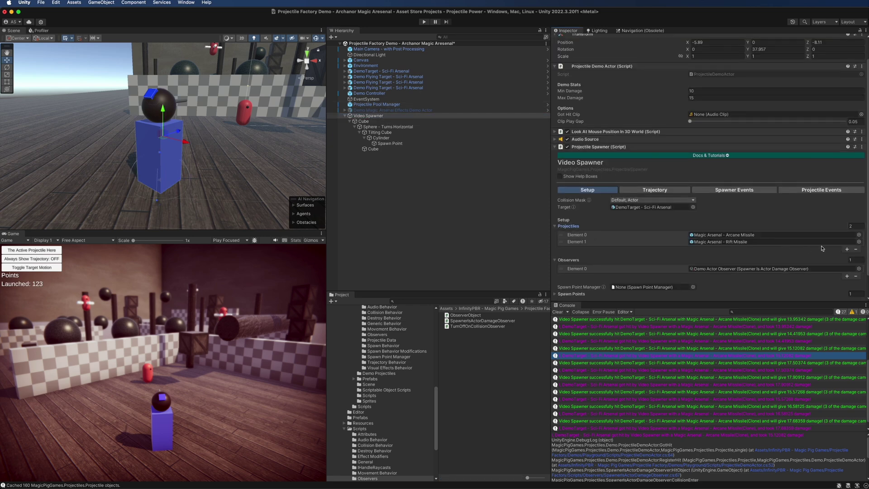